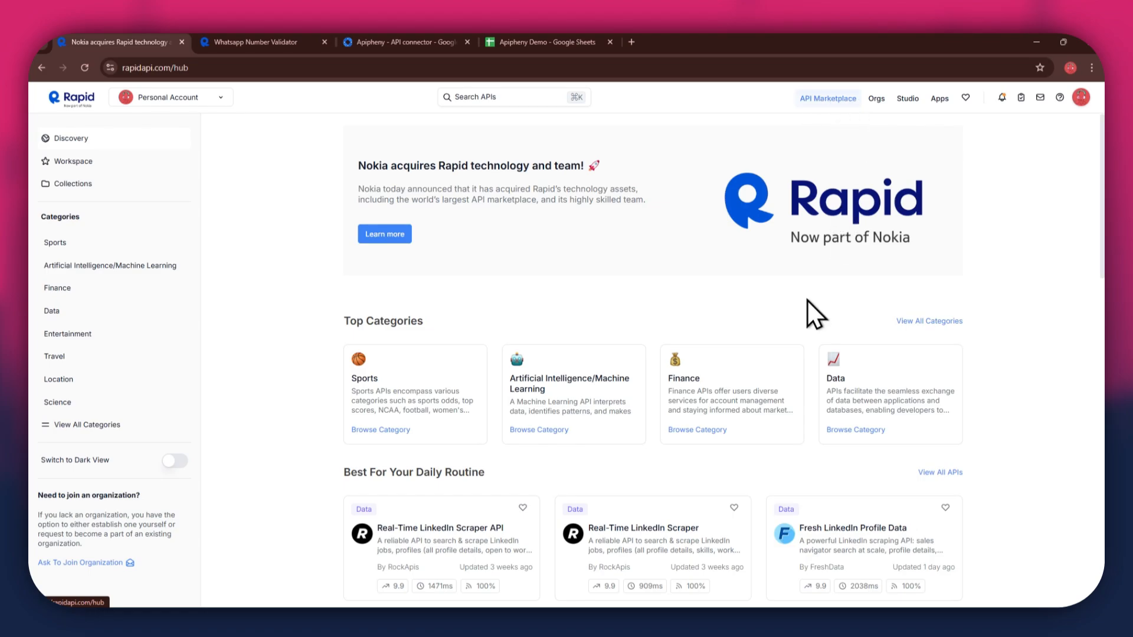
Search the RapidAPI marketplace for "whatsapp validator".
{"action": "scroll", "coordinate": [667, 419], "scroll_direction": "down", "scroll_amount": 5}
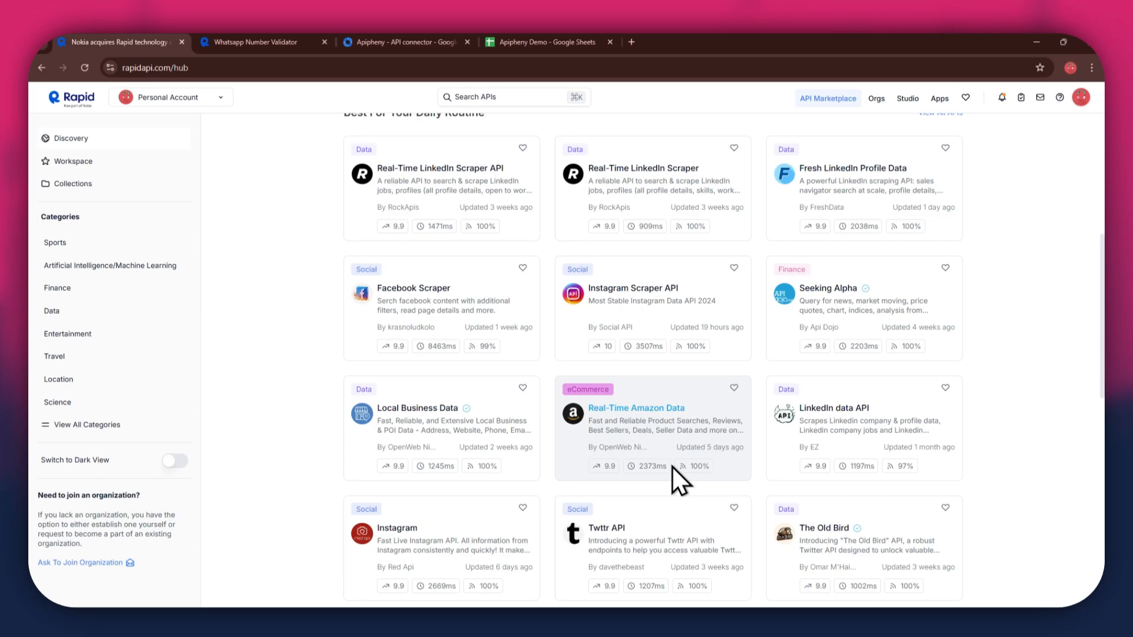
{"action": "scroll", "coordinate": [671, 466], "scroll_direction": "up", "scroll_amount": 5}
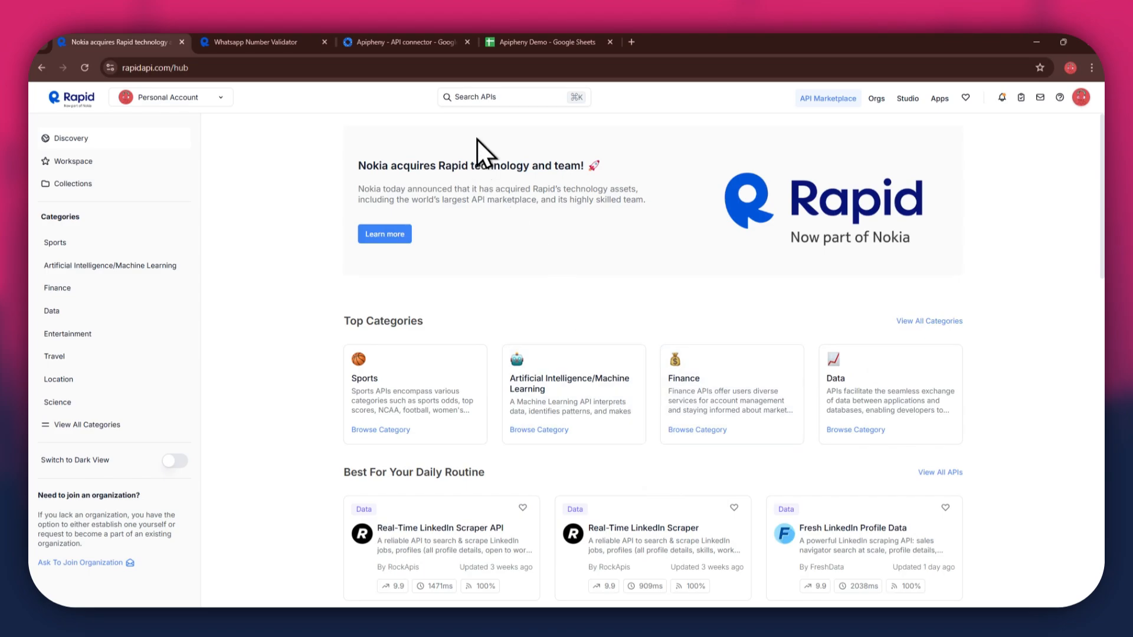
{"action": "left_click", "coordinate": [494, 99]}
{"action": "type", "text": "whatsapp "}
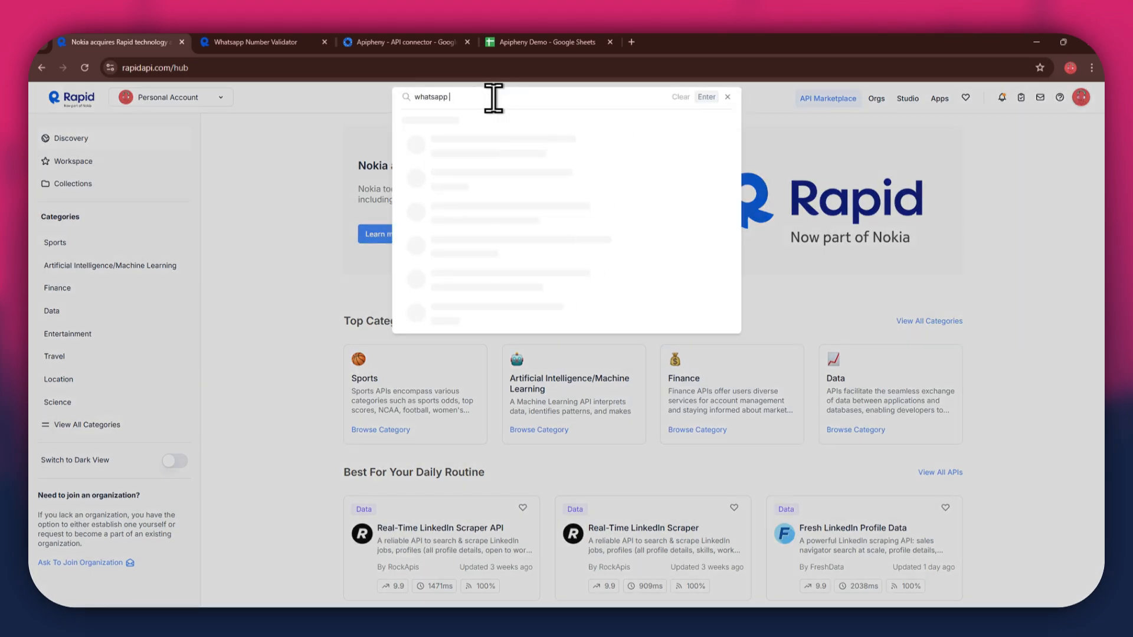
{"action": "type", "text": "validator"}
{"action": "key", "text": "Return"}
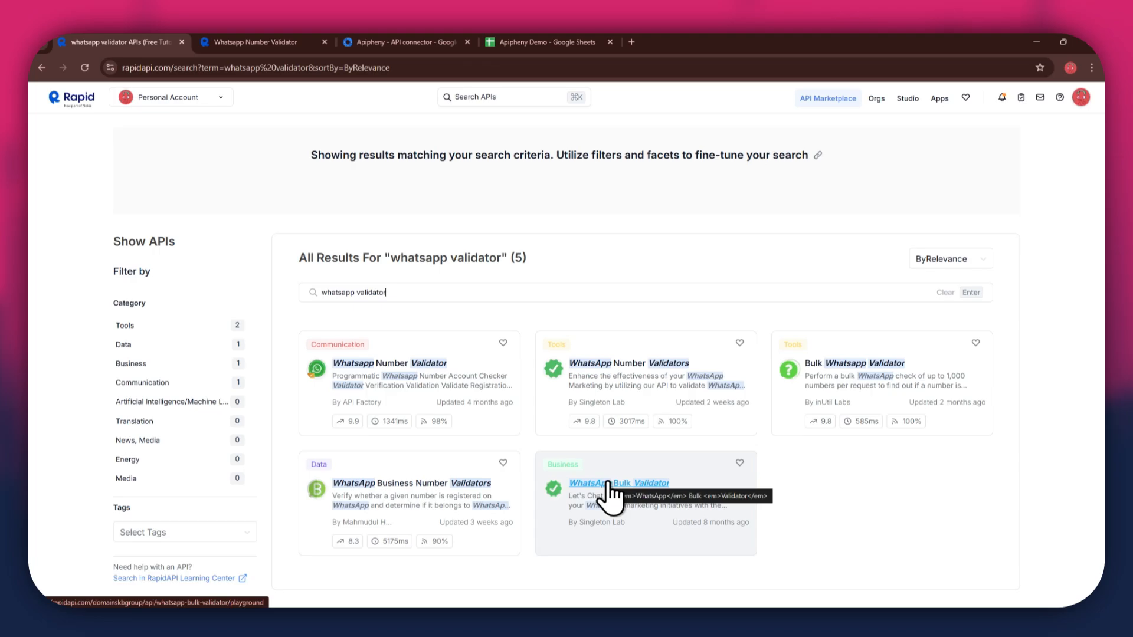
Subscribe to the free Basic plan of the Whatsapp Number Validator API and return to its endpoint playground.
{"action": "left_click", "coordinate": [298, 43]}
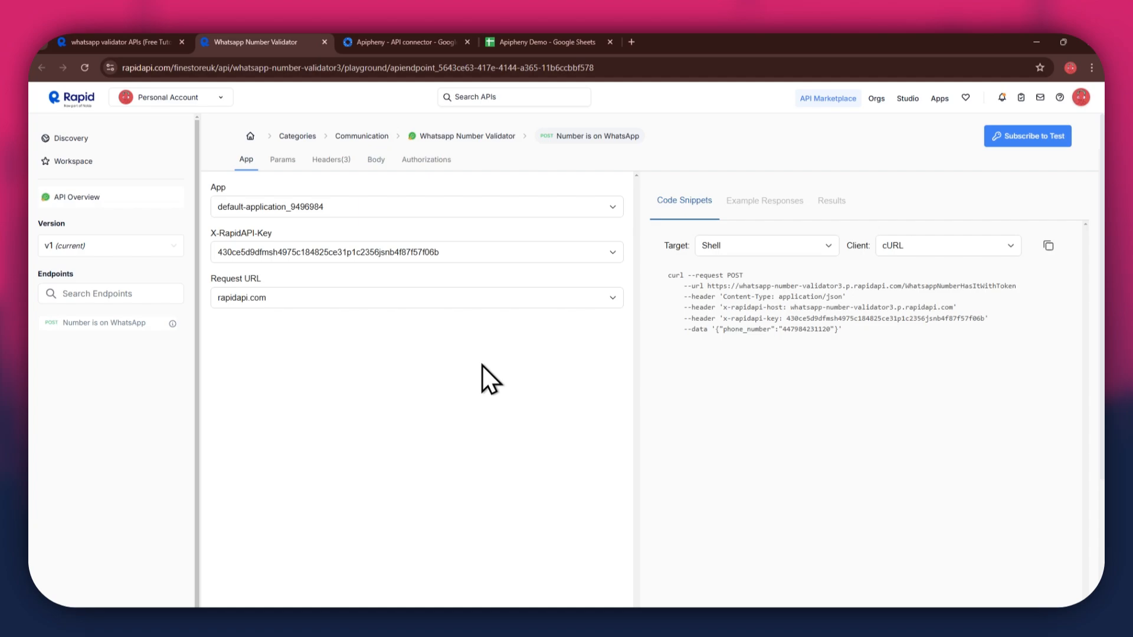
{"action": "left_click", "coordinate": [1016, 141]}
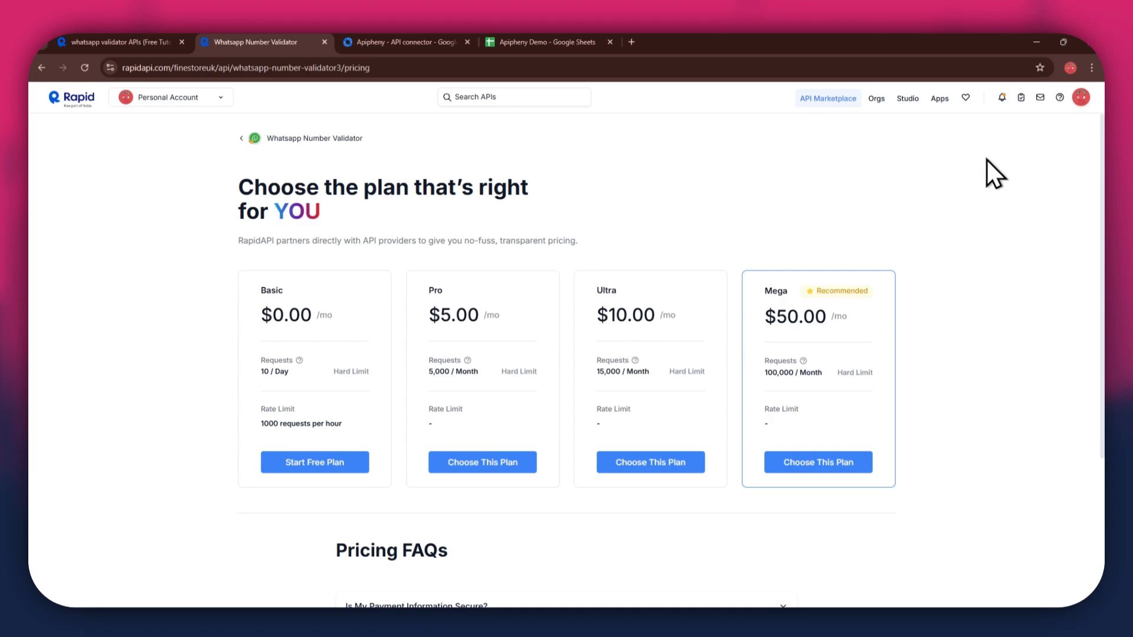
{"action": "left_click_drag", "start_coordinate": [270, 289], "coordinate": [826, 298]}
{"action": "left_click", "coordinate": [291, 462]}
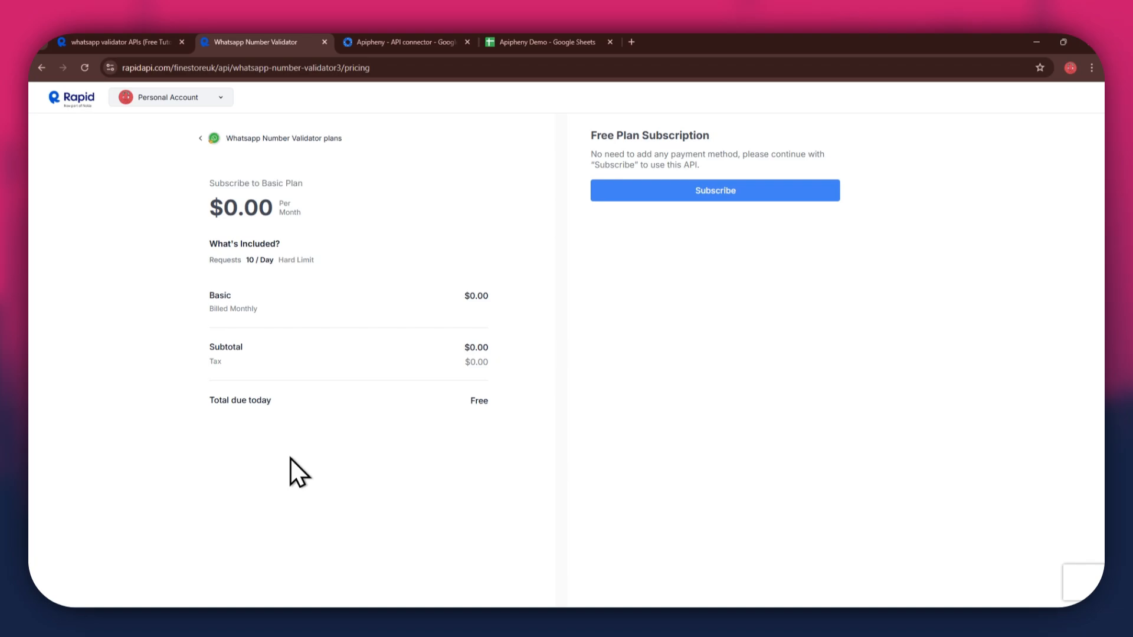
{"action": "left_click", "coordinate": [719, 194]}
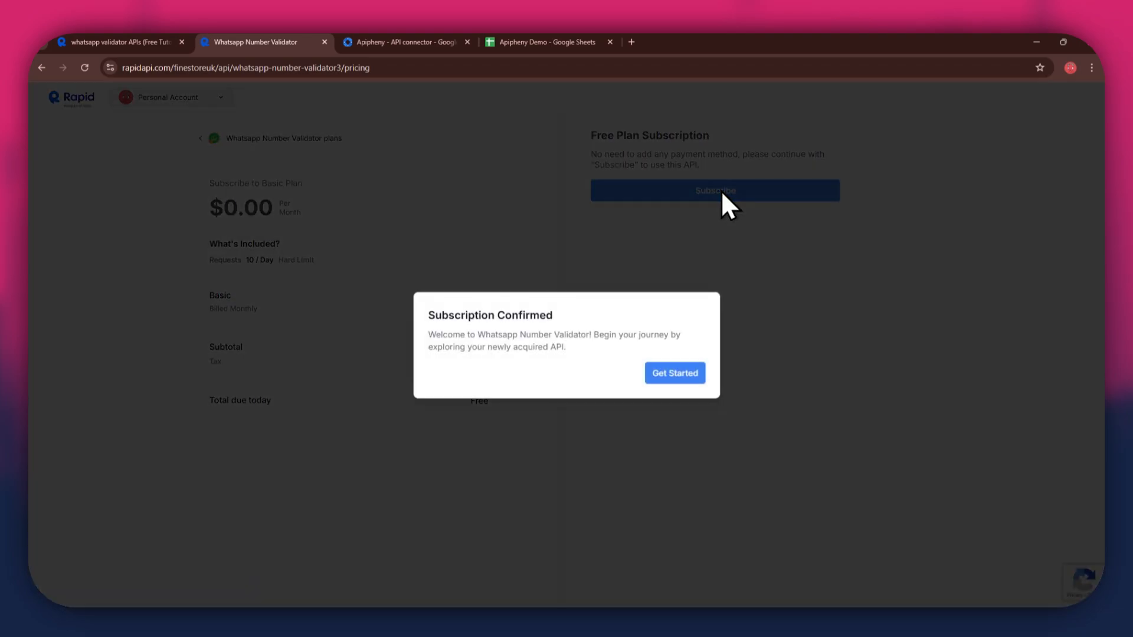
{"action": "left_click", "coordinate": [672, 381]}
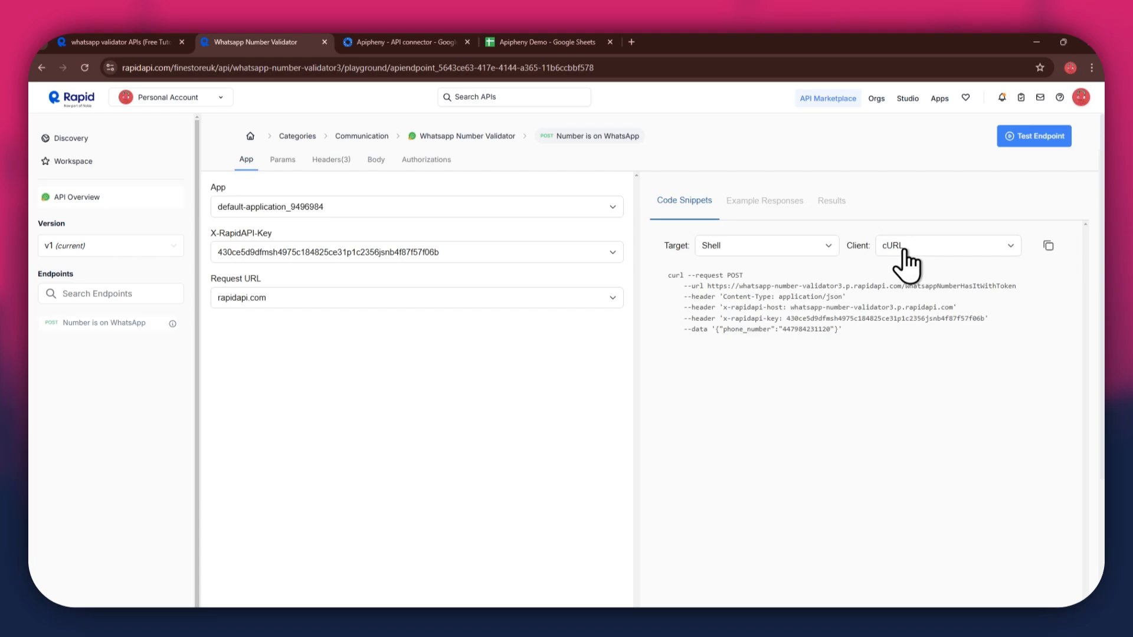
Check Apipheny's marketplace listing, then switch to the Apipheny Demo spreadsheet in Google Sheets and open Apipheny's API import form.
{"action": "left_click", "coordinate": [372, 39]}
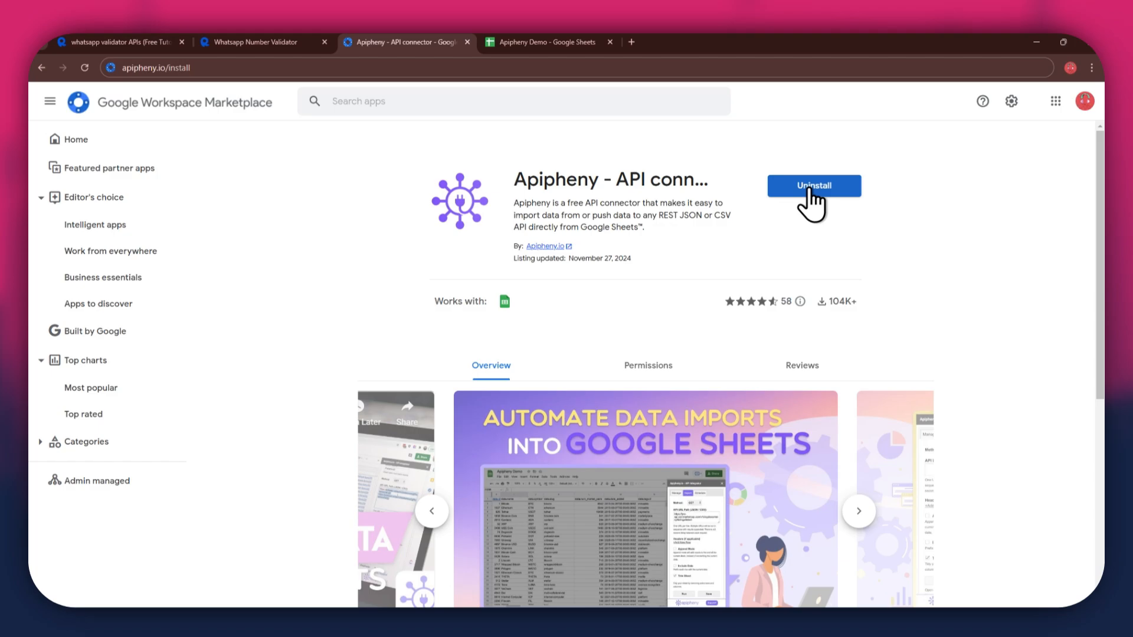
{"action": "left_click", "coordinate": [539, 53]}
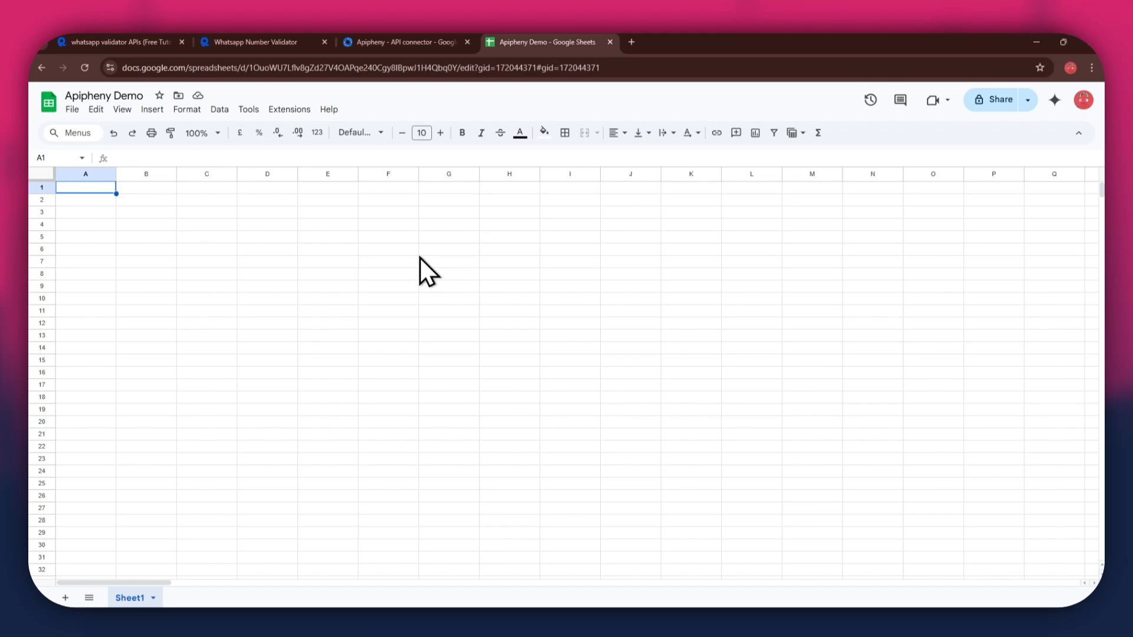
{"action": "left_click", "coordinate": [298, 111]}
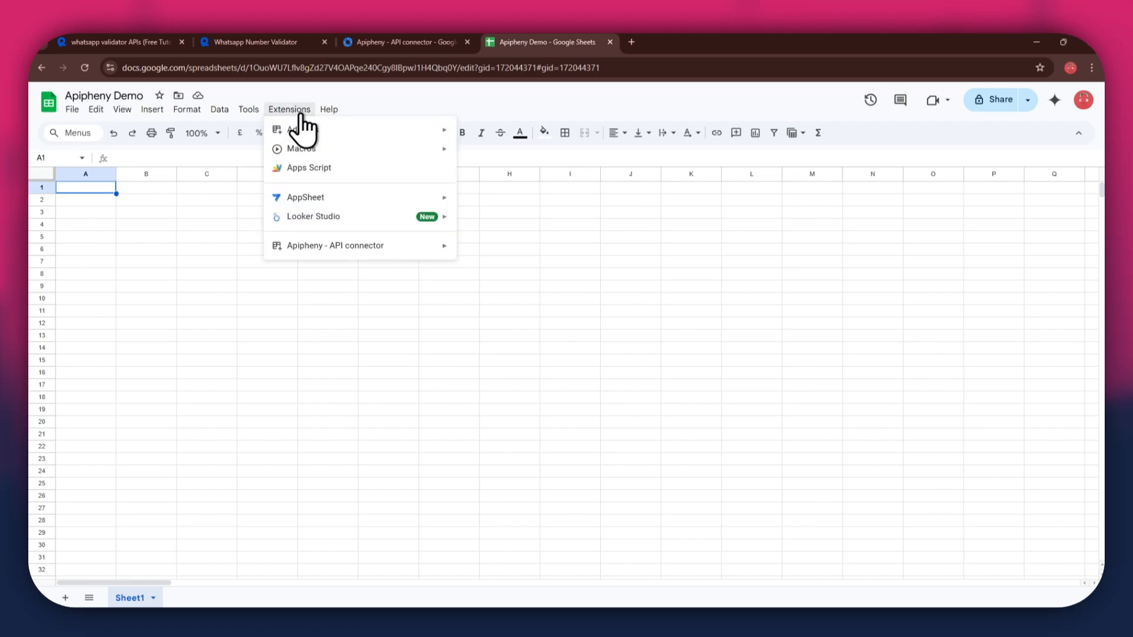
{"action": "mouse_move", "coordinate": [405, 252]}
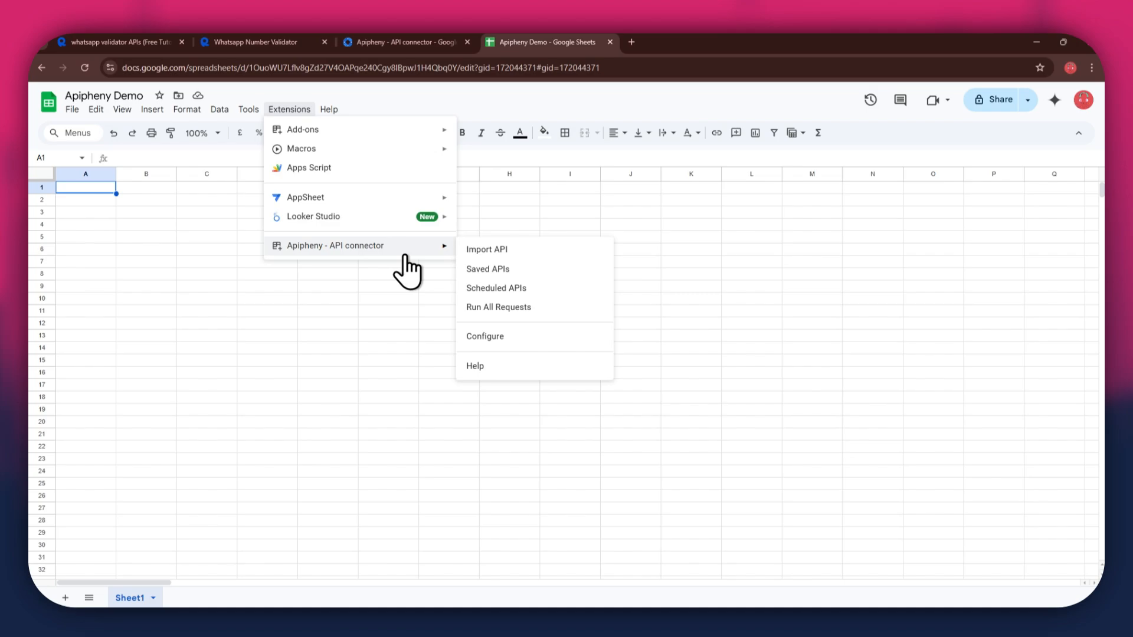
{"action": "left_click", "coordinate": [521, 255]}
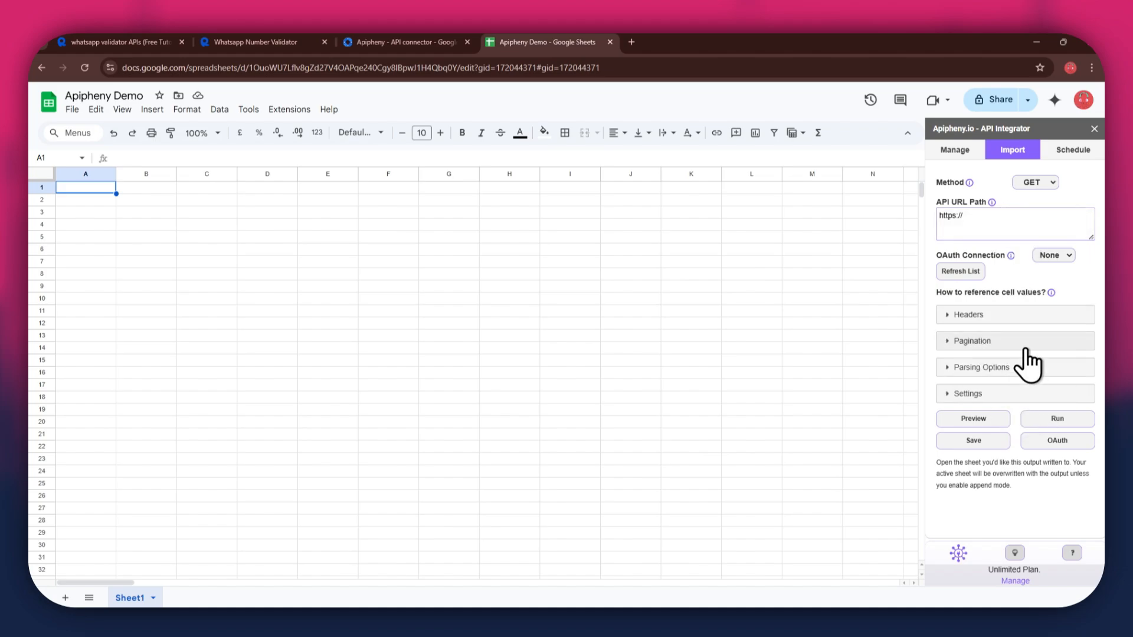
{"action": "left_click", "coordinate": [278, 46]}
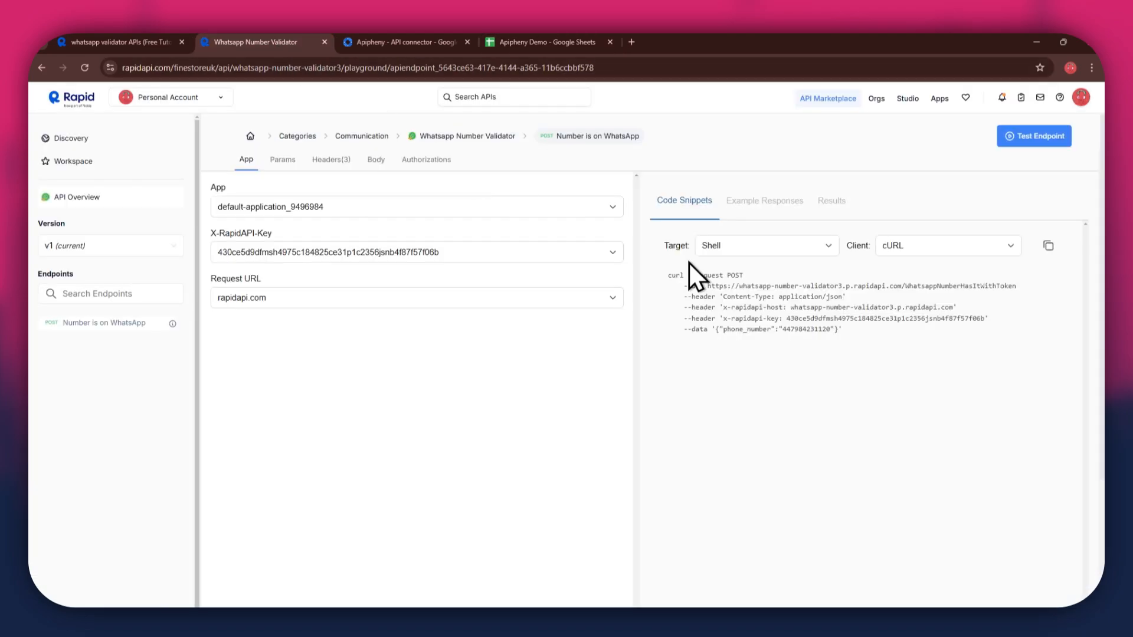
{"action": "left_click_drag", "start_coordinate": [708, 285], "coordinate": [934, 289]}
{"action": "key", "text": "ctrl+c"}
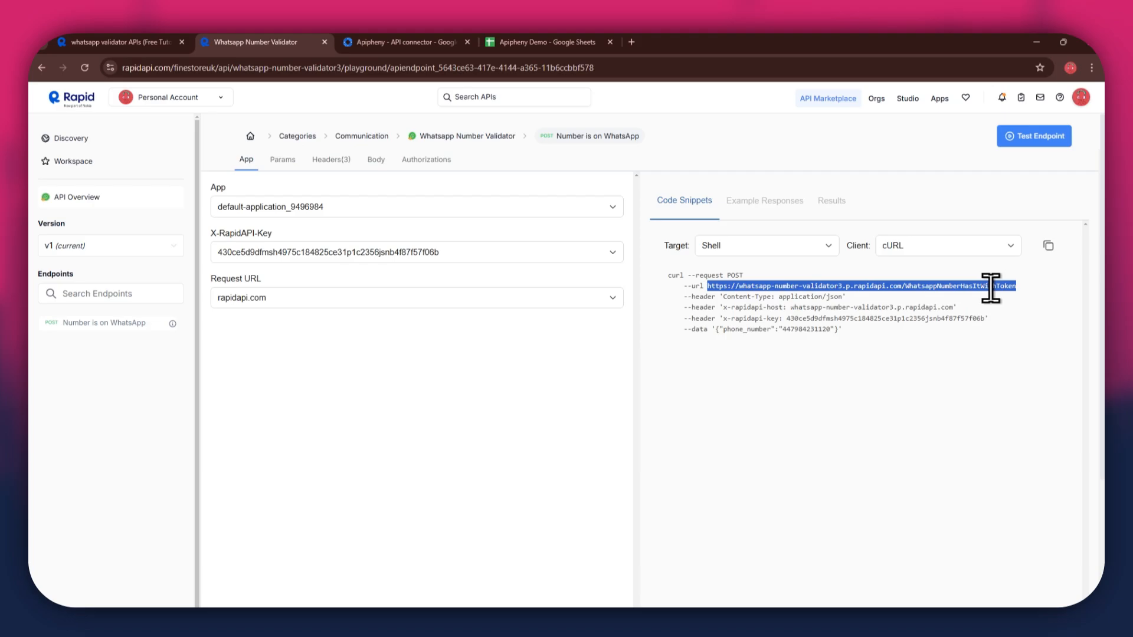
{"action": "left_click", "coordinate": [534, 42]}
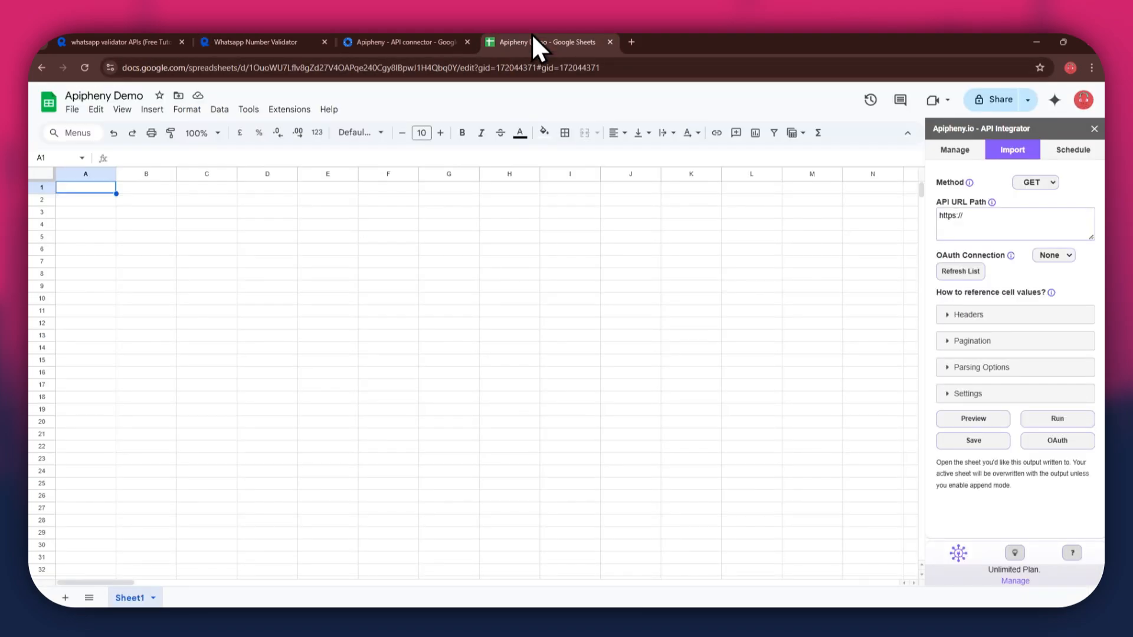
{"action": "left_click", "coordinate": [997, 224]}
{"action": "key", "text": "ctrl+a"}
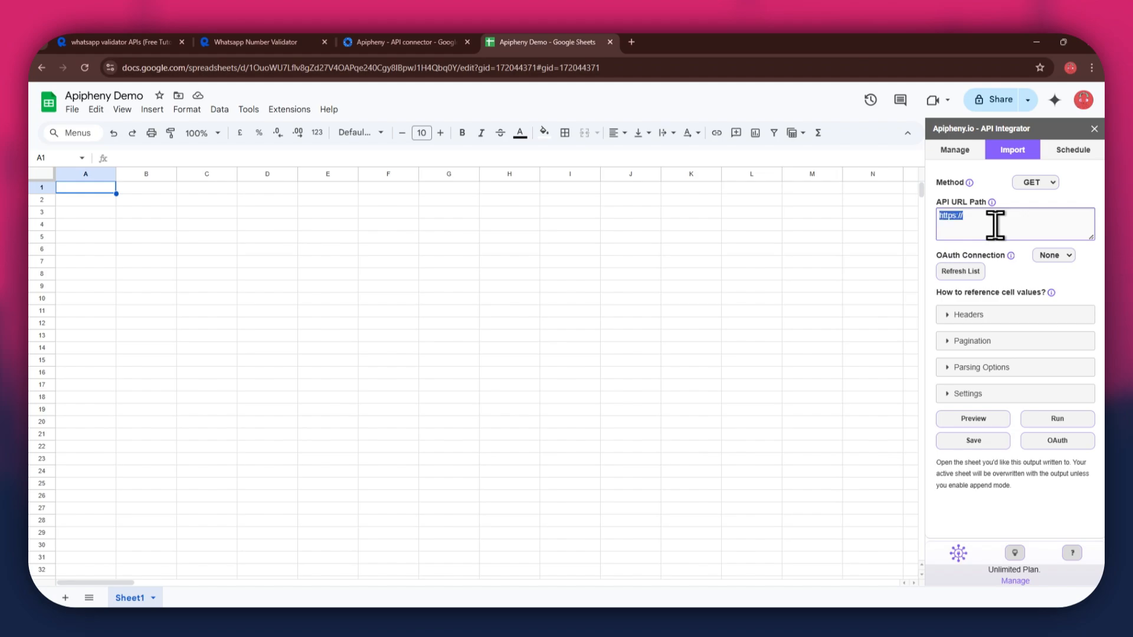
{"action": "key", "text": "ctrl+v"}
Add three header rows to the Apipheny request and copy Content-Type from the RapidAPI snippet as the first key.
{"action": "left_click", "coordinate": [965, 313]}
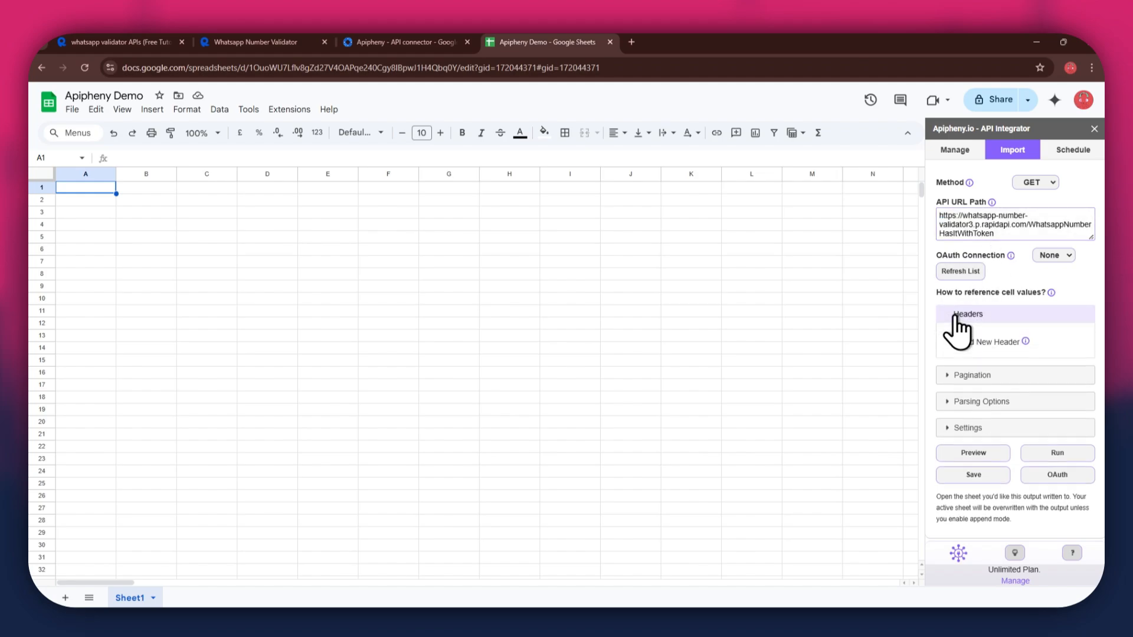
{"action": "left_click", "coordinate": [962, 377]}
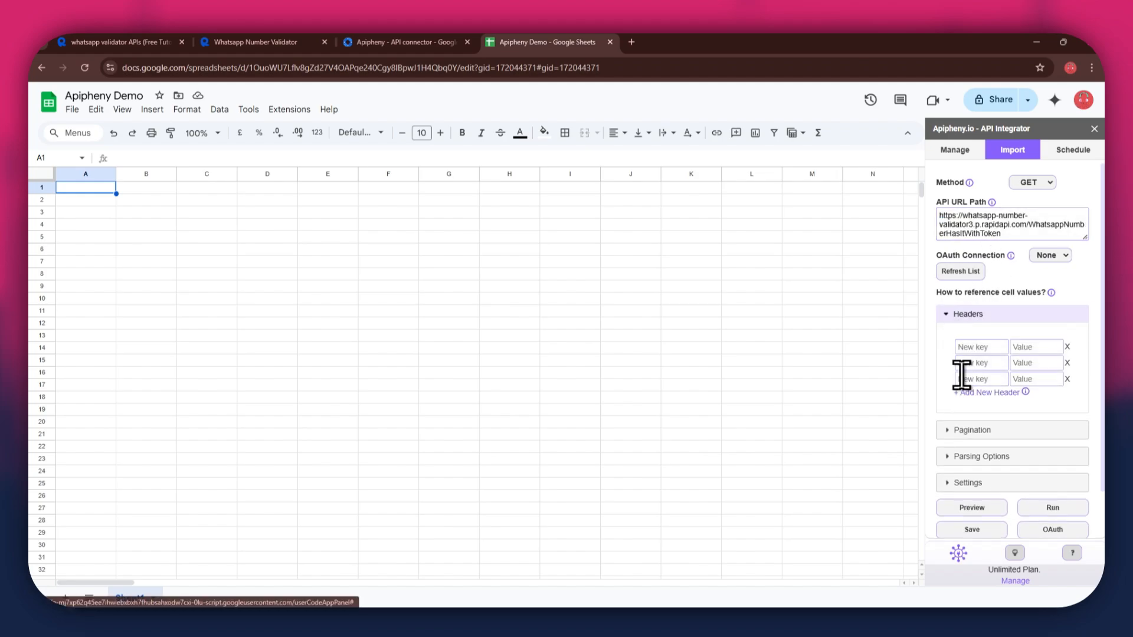
{"action": "left_click", "coordinate": [965, 347]}
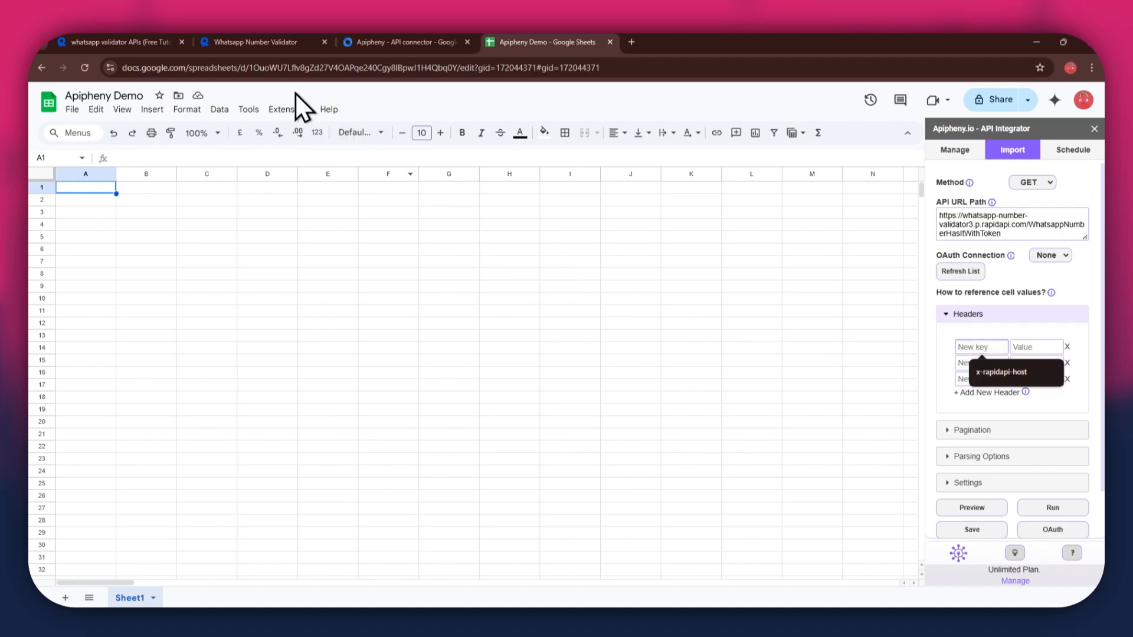
{"action": "left_click", "coordinate": [246, 40]}
{"action": "left_click_drag", "start_coordinate": [724, 297], "coordinate": [758, 297]}
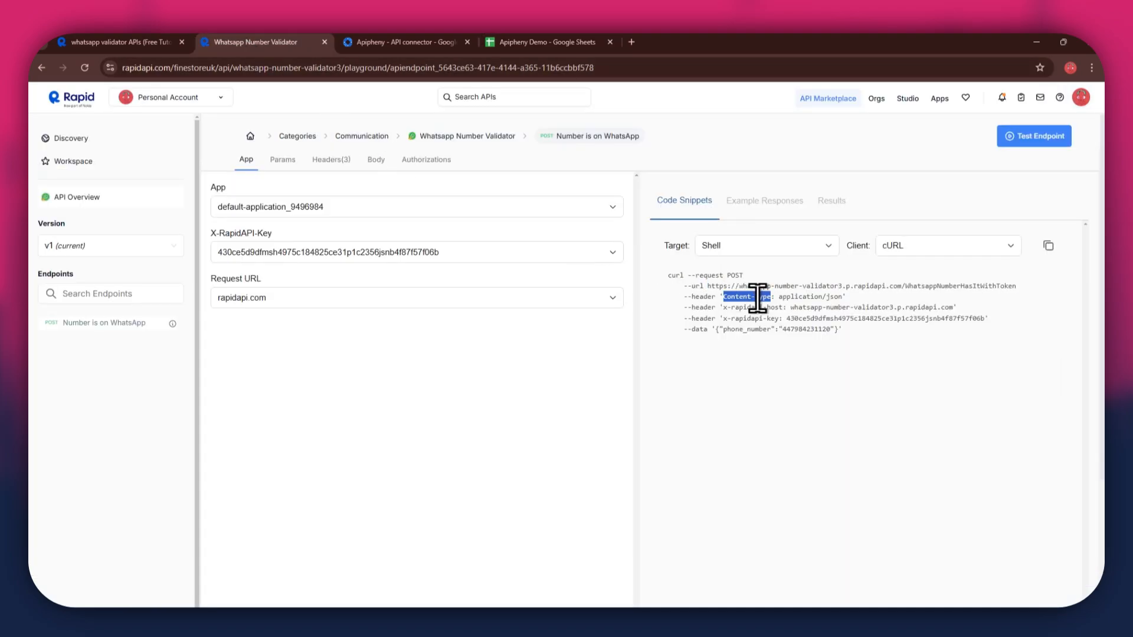
{"action": "key", "text": "ctrl+c"}
{"action": "left_click", "coordinate": [539, 42]}
{"action": "left_click", "coordinate": [962, 346]}
{"action": "key", "text": "ctrl+v"}
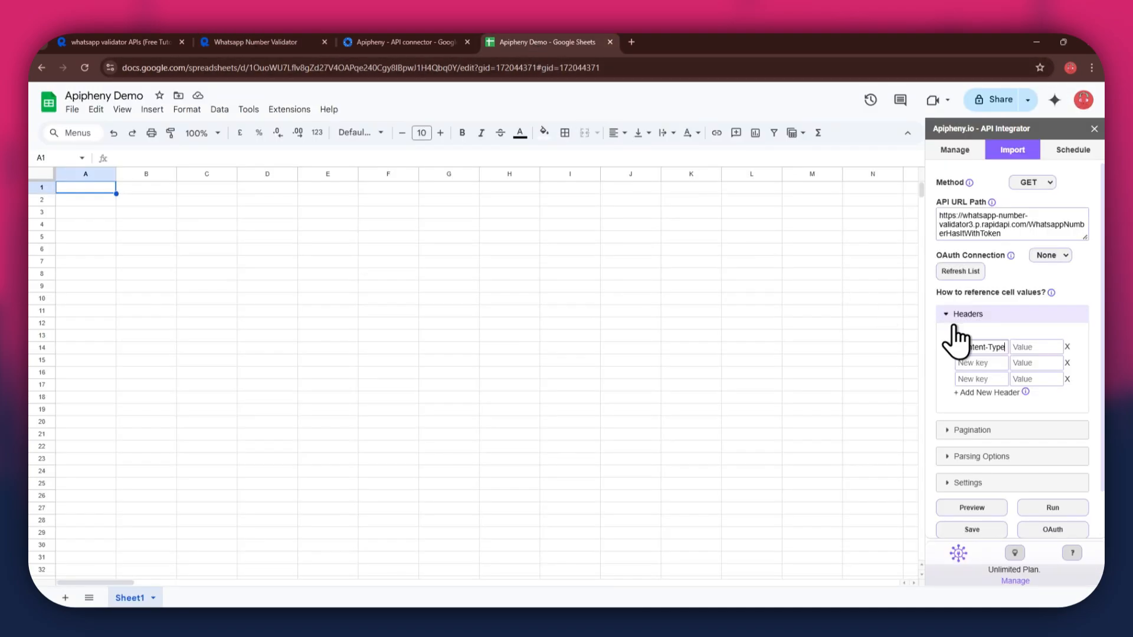
Set the Content-Type header's value to application/json, copied from the RapidAPI snippet.
{"action": "left_click", "coordinate": [1027, 347]}
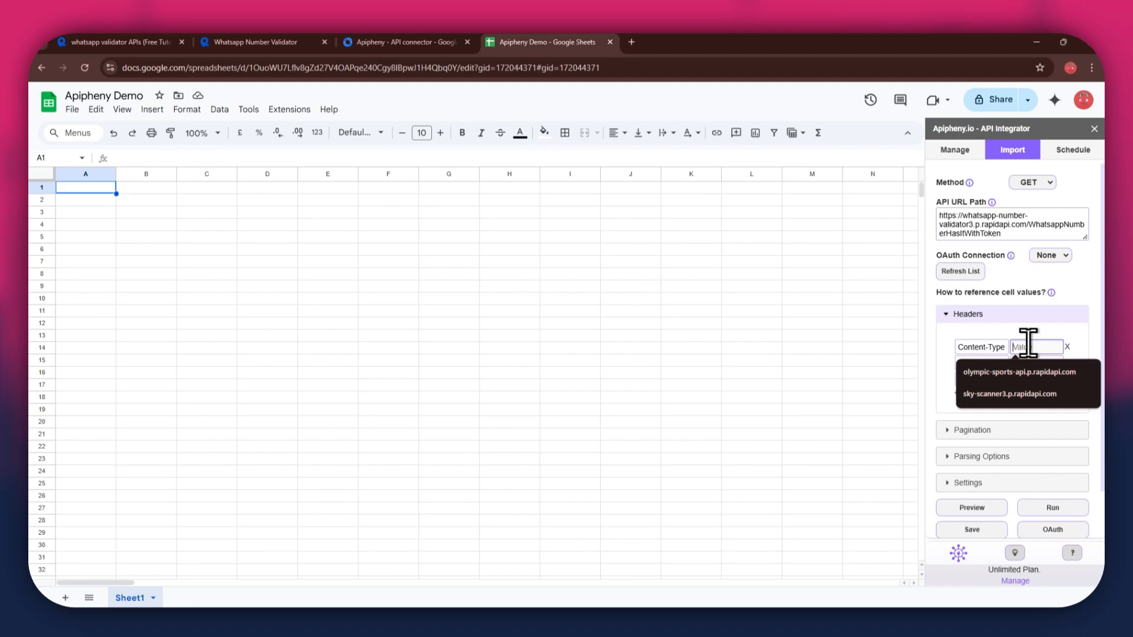
{"action": "left_click", "coordinate": [277, 41]}
{"action": "left_click_drag", "start_coordinate": [767, 297], "coordinate": [827, 296]}
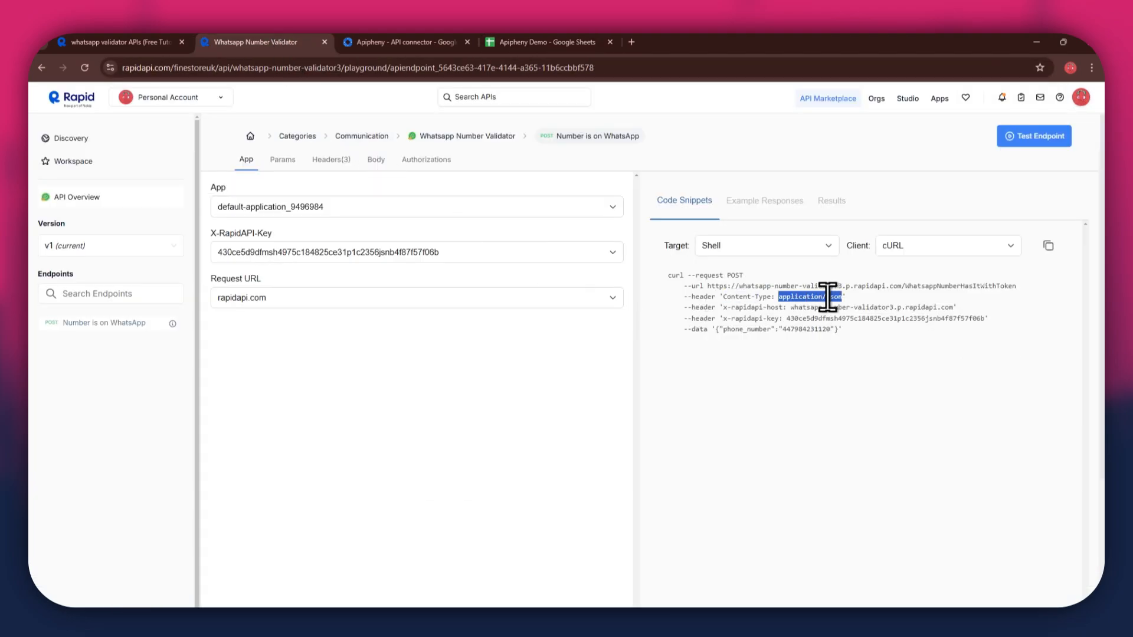
{"action": "key", "text": "ctrl+c"}
{"action": "left_click", "coordinate": [538, 42]}
{"action": "key", "text": "ctrl+v"}
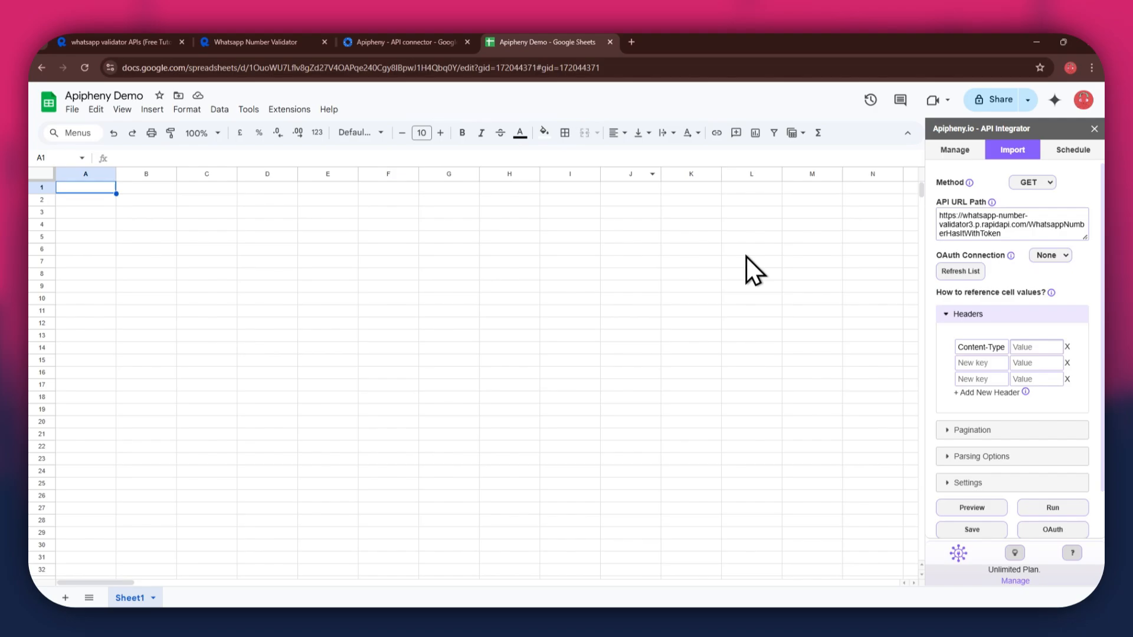
Fill the second header with key x-rapidapi-host and value whatsapp-number-validator3.p.rapidapi.com, copied from the RapidAPI snippet.
{"action": "left_click", "coordinate": [278, 42]}
{"action": "left_click_drag", "start_coordinate": [723, 308], "coordinate": [952, 308]}
{"action": "key", "text": "ctrl+c"}
{"action": "left_click", "coordinate": [538, 42]}
{"action": "left_click", "coordinate": [974, 364]}
{"action": "key", "text": "ctrl+v"}
{"action": "left_click", "coordinate": [277, 42]}
{"action": "key", "text": "ctrl+c"}
{"action": "left_click", "coordinate": [538, 41]}
{"action": "left_click", "coordinate": [997, 364]}
{"action": "key", "text": "ctrl+v"}
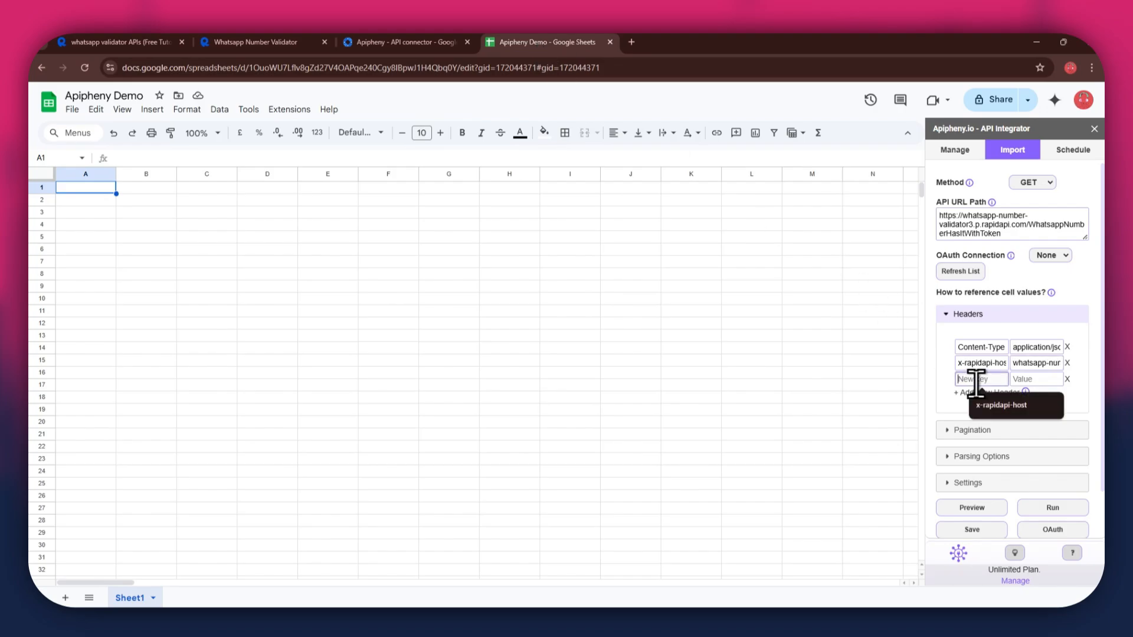
Fill the third header with key x-rapidapi-key and paste the API key from the RapidAPI snippet as its value.
{"action": "left_click", "coordinate": [277, 42]}
{"action": "left_click_drag", "start_coordinate": [724, 319], "coordinate": [779, 319]}
{"action": "key", "text": "ctrl+c"}
{"action": "left_click", "coordinate": [554, 41]}
{"action": "left_click", "coordinate": [976, 377]}
{"action": "key", "text": "ctrl+v"}
{"action": "left_click", "coordinate": [277, 42]}
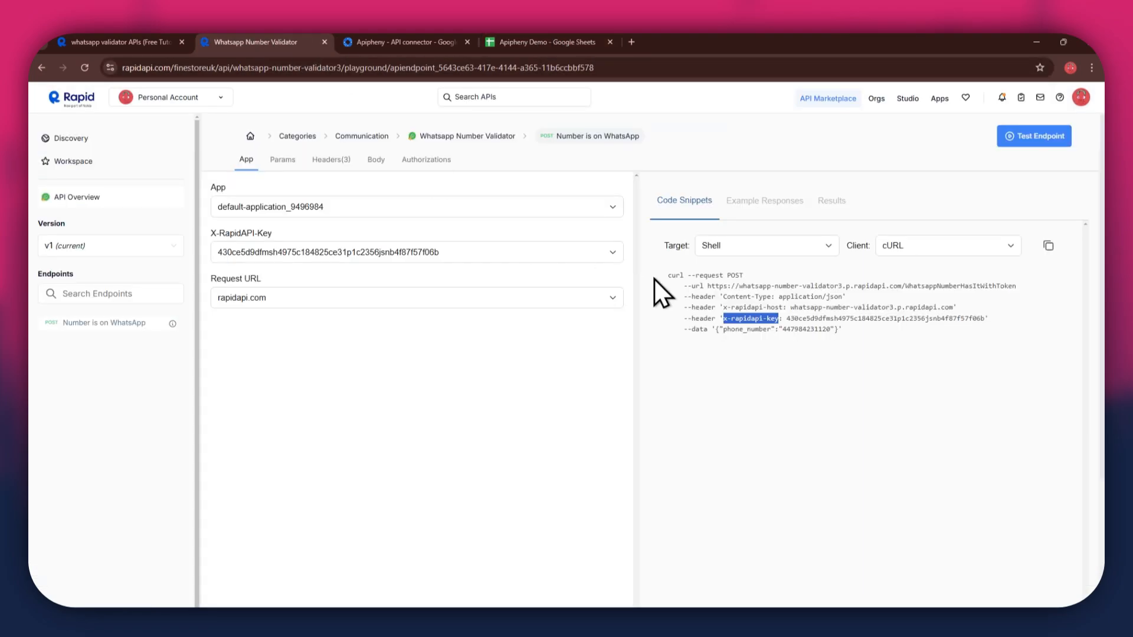
{"action": "double_click", "coordinate": [823, 318]}
{"action": "key", "text": "ctrl+c"}
{"action": "left_click", "coordinate": [539, 42]}
{"action": "left_click", "coordinate": [1036, 379]}
{"action": "key", "text": "ctrl+v"}
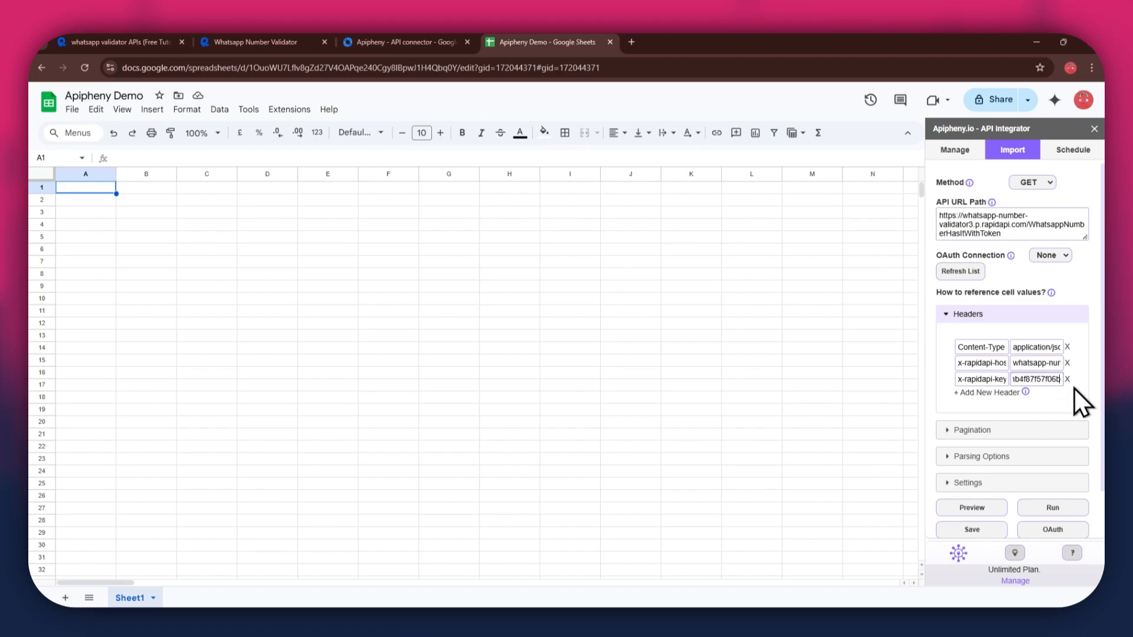
Set the request method to POST and copy the snippet's phone_number JSON data into the request body.
{"action": "left_click", "coordinate": [1048, 185]}
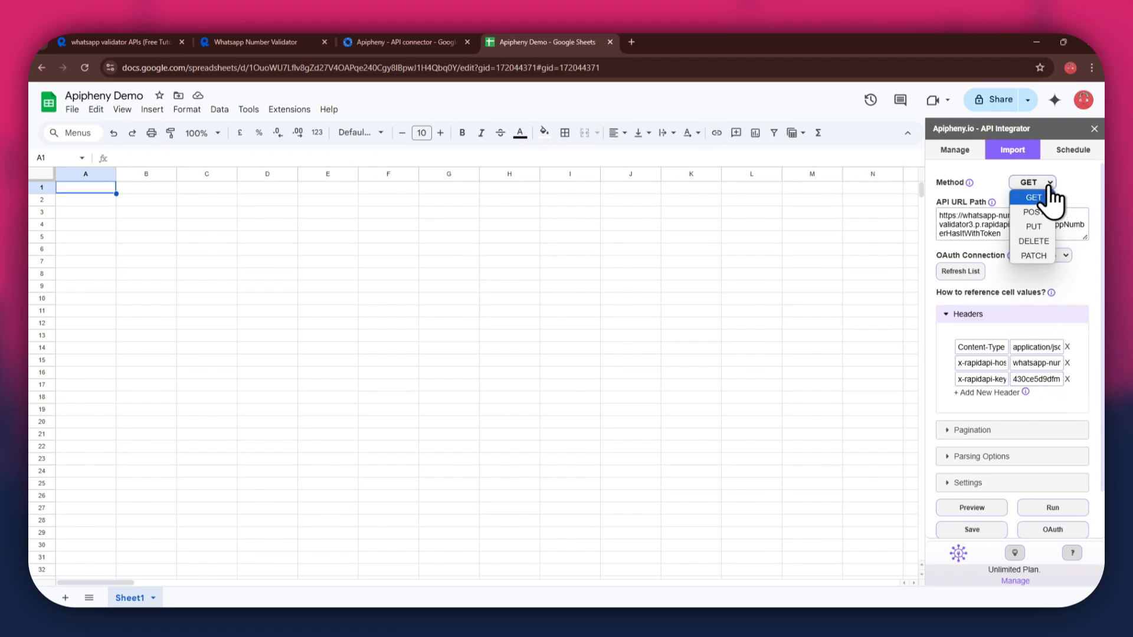
{"action": "left_click", "coordinate": [1047, 213]}
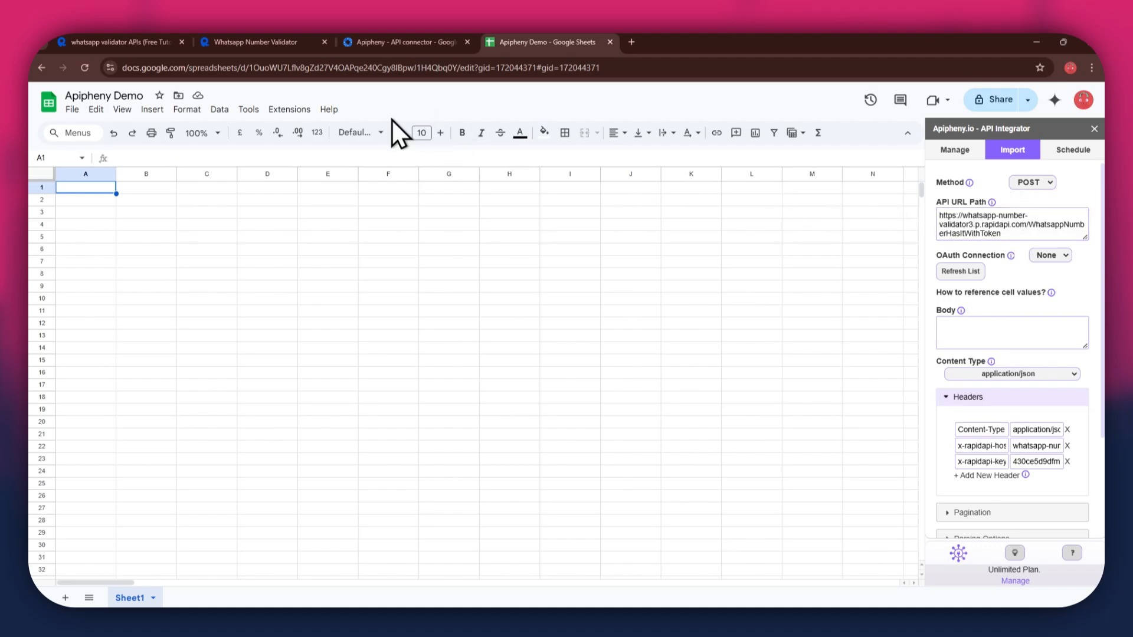
{"action": "left_click", "coordinate": [295, 46]}
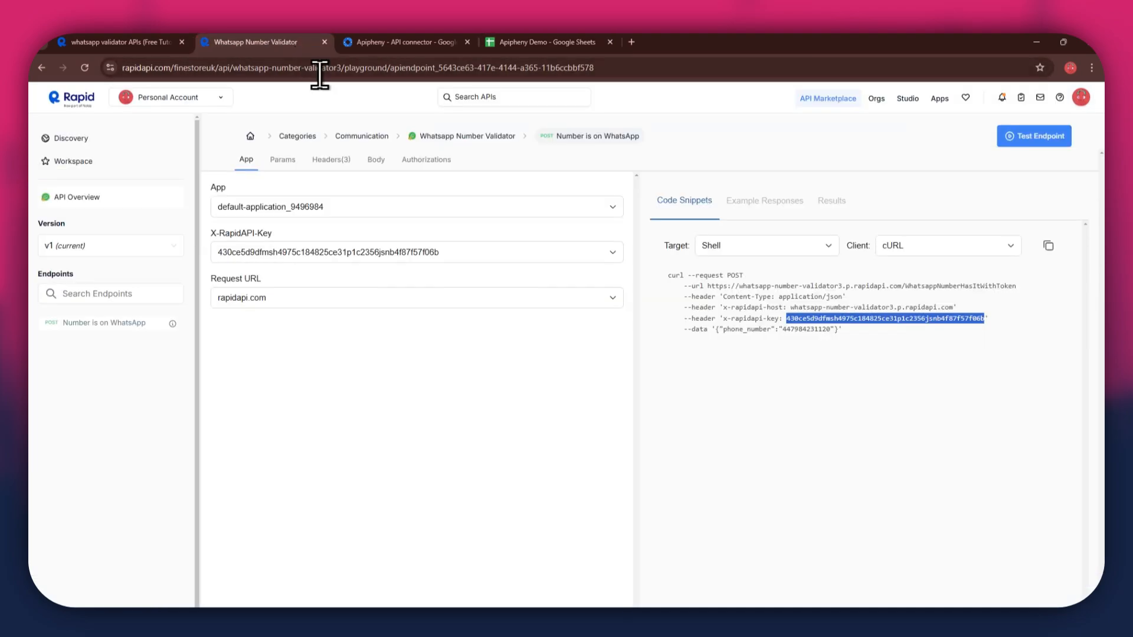
{"action": "left_click_drag", "start_coordinate": [721, 331], "coordinate": [824, 342]}
{"action": "key", "text": "ctrl+c"}
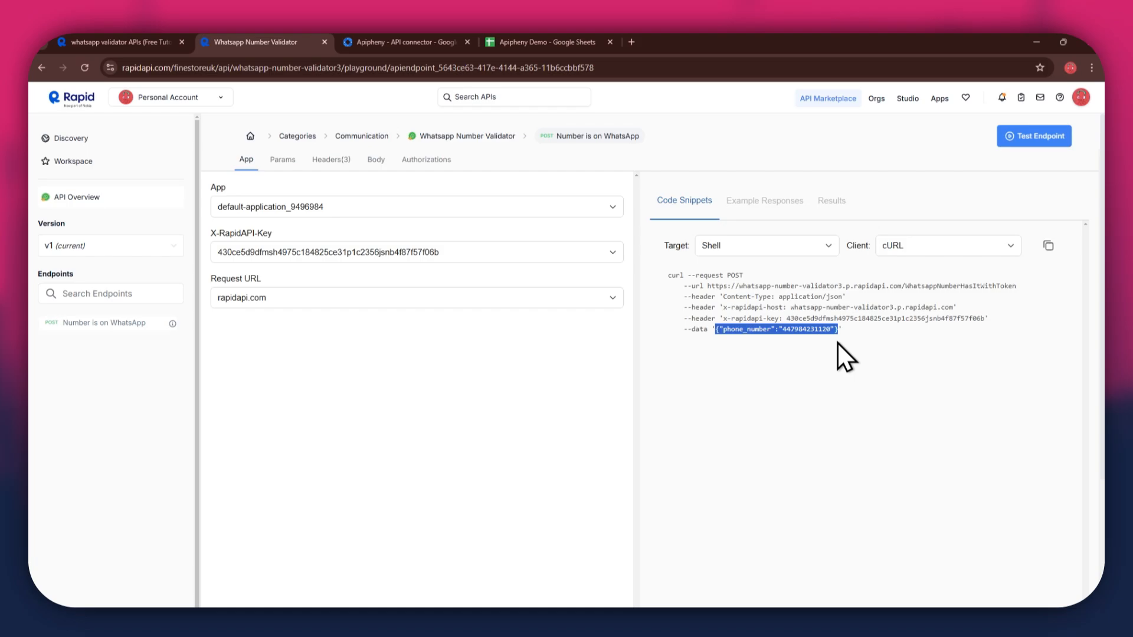
{"action": "left_click", "coordinate": [540, 41]}
{"action": "left_click", "coordinate": [1014, 335]}
{"action": "key", "text": "ctrl+v"}
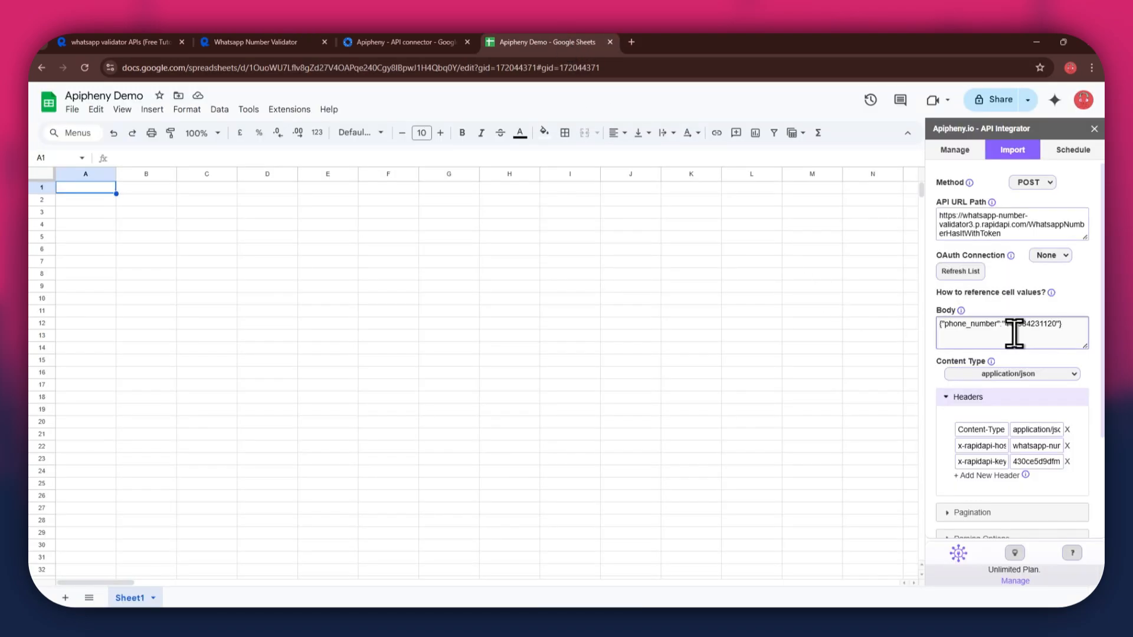
Run the API request and confirm overwriting the target sheet with its output.
{"action": "scroll", "coordinate": [1014, 335], "scroll_direction": "down", "scroll_amount": 3}
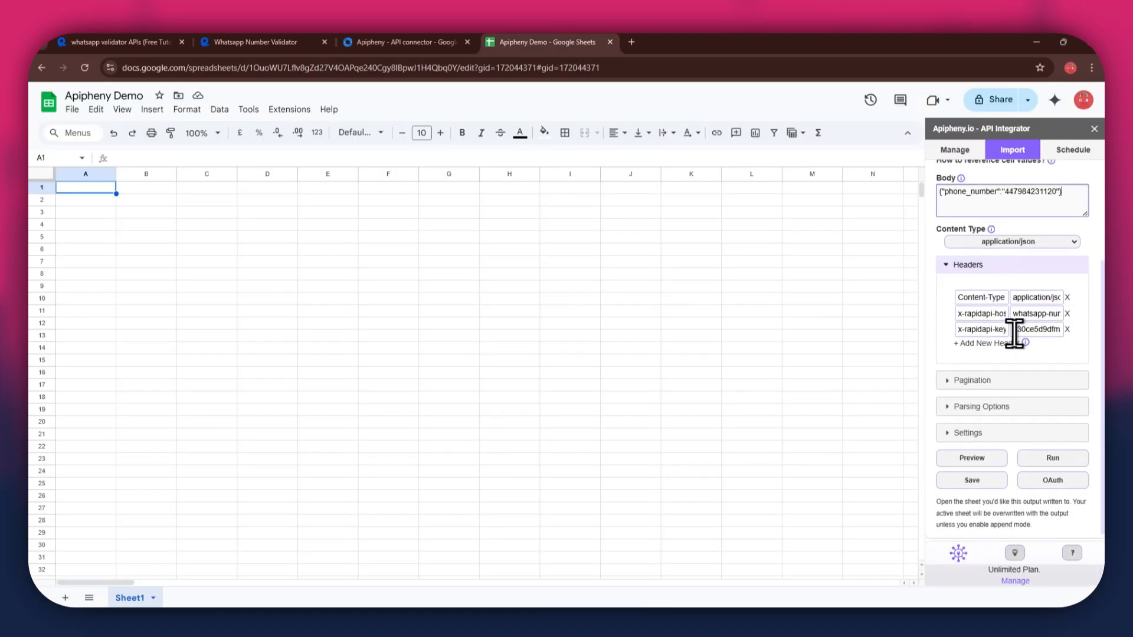
{"action": "left_click", "coordinate": [1052, 458]}
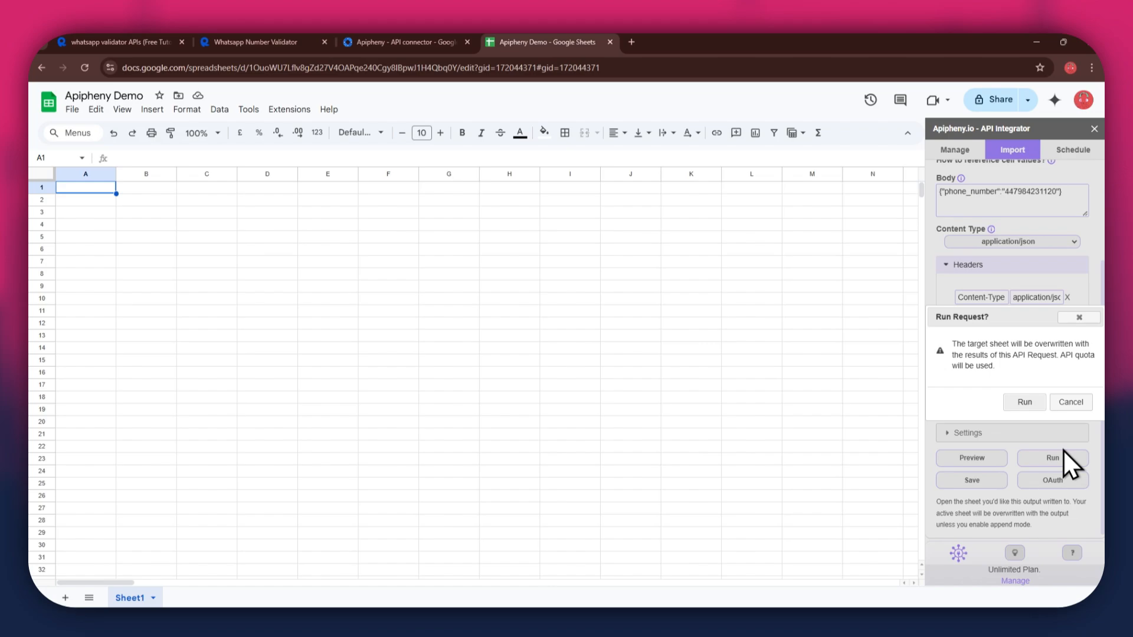
{"action": "left_click", "coordinate": [1037, 399]}
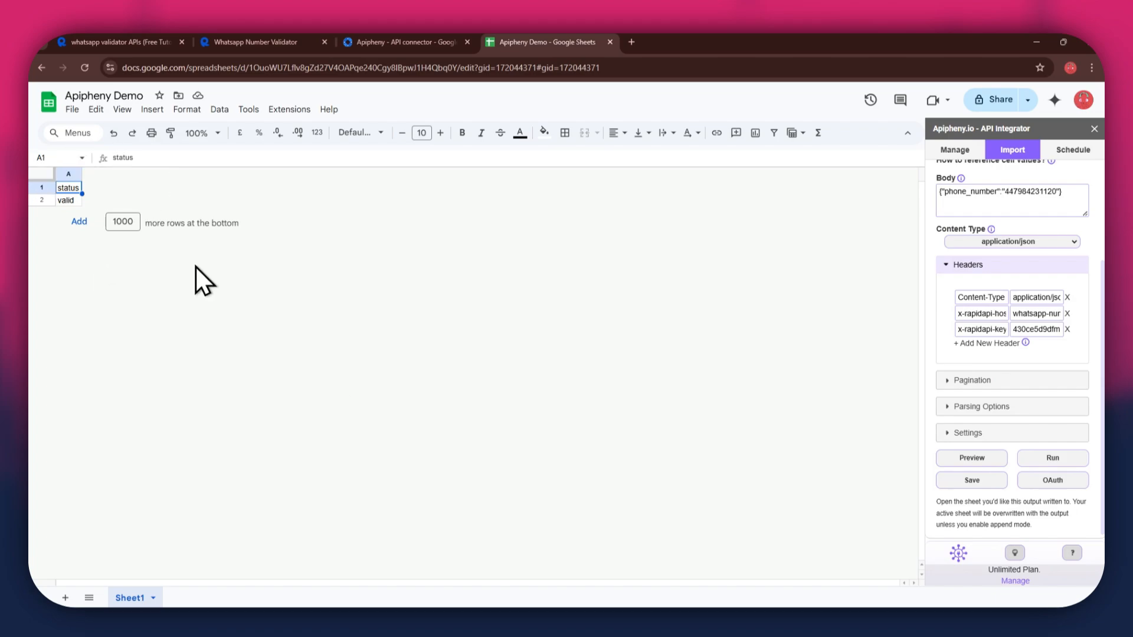
Replace the phone number in the request body with another one and run the request again.
{"action": "double_click", "coordinate": [1015, 192]}
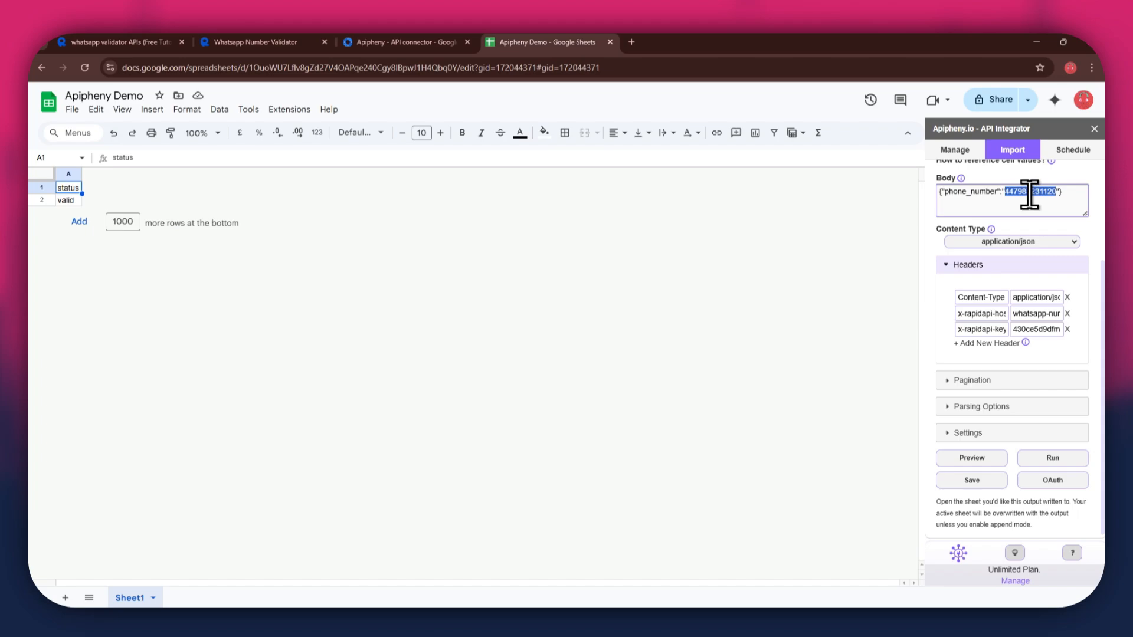
{"action": "key", "text": "ctrl+v"}
{"action": "left_click", "coordinate": [1069, 463]}
{"action": "left_click", "coordinate": [1019, 407]}
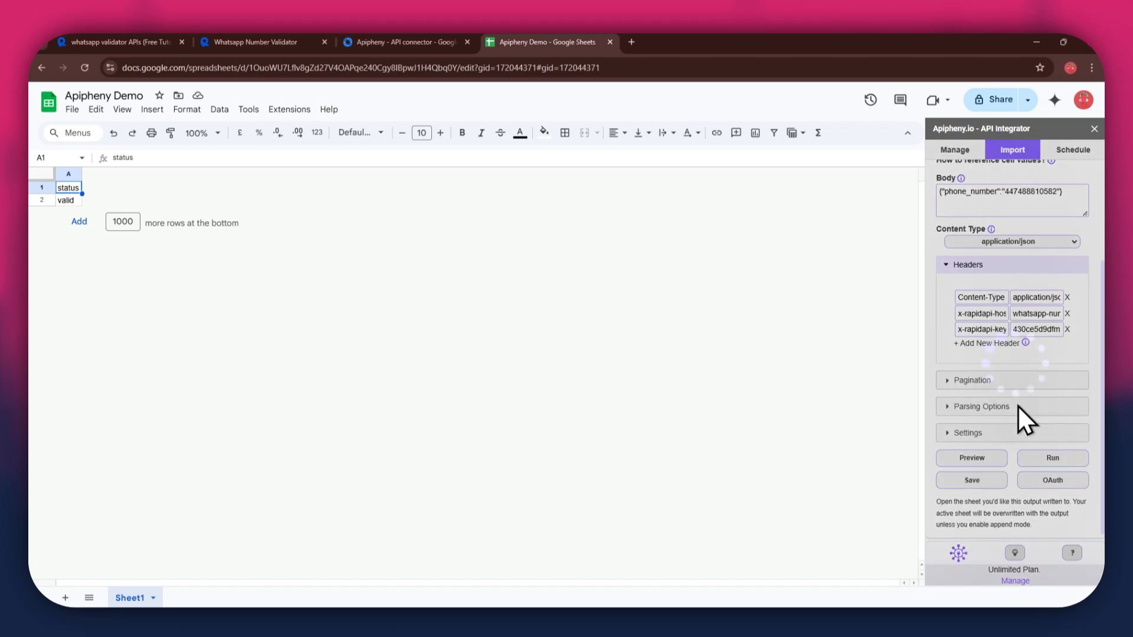